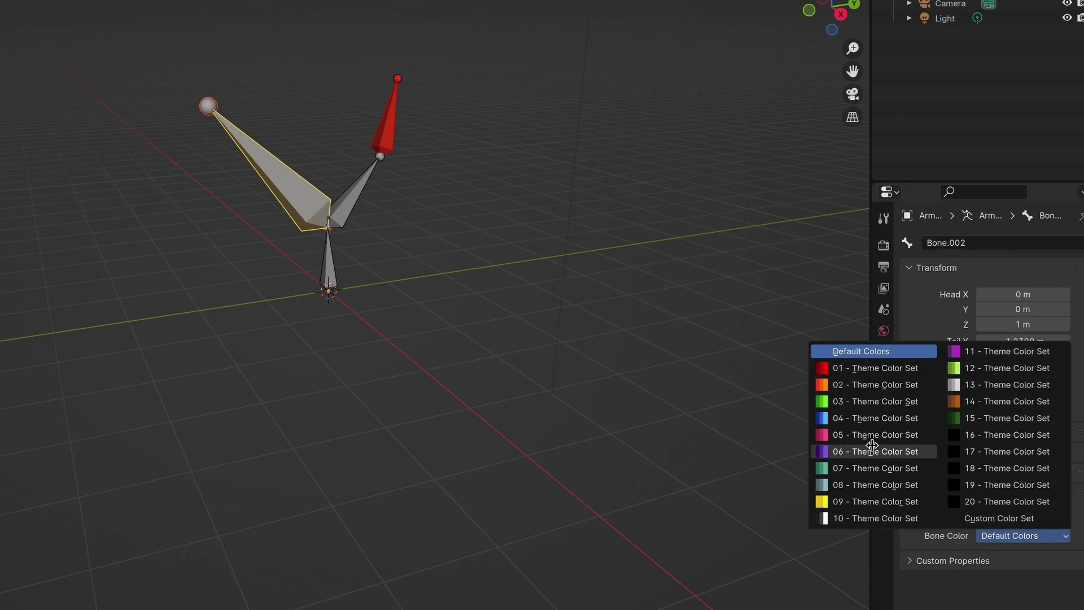
# Colour one bone with purple theme set 06 and the base bone with black set 17
pyautogui.click(866, 451)
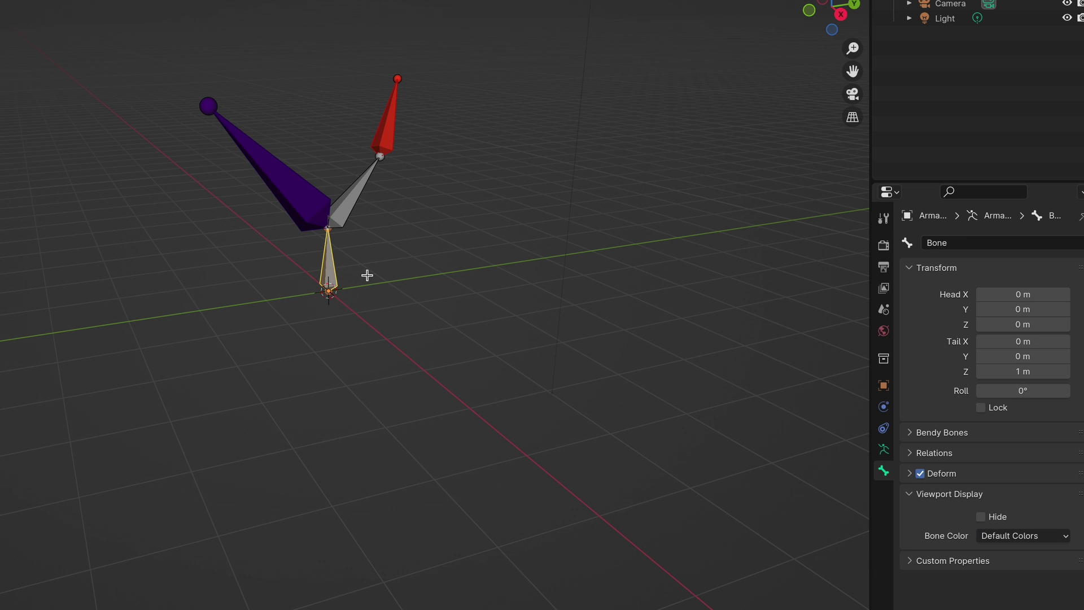
pyautogui.click(999, 537)
pyautogui.click(969, 456)
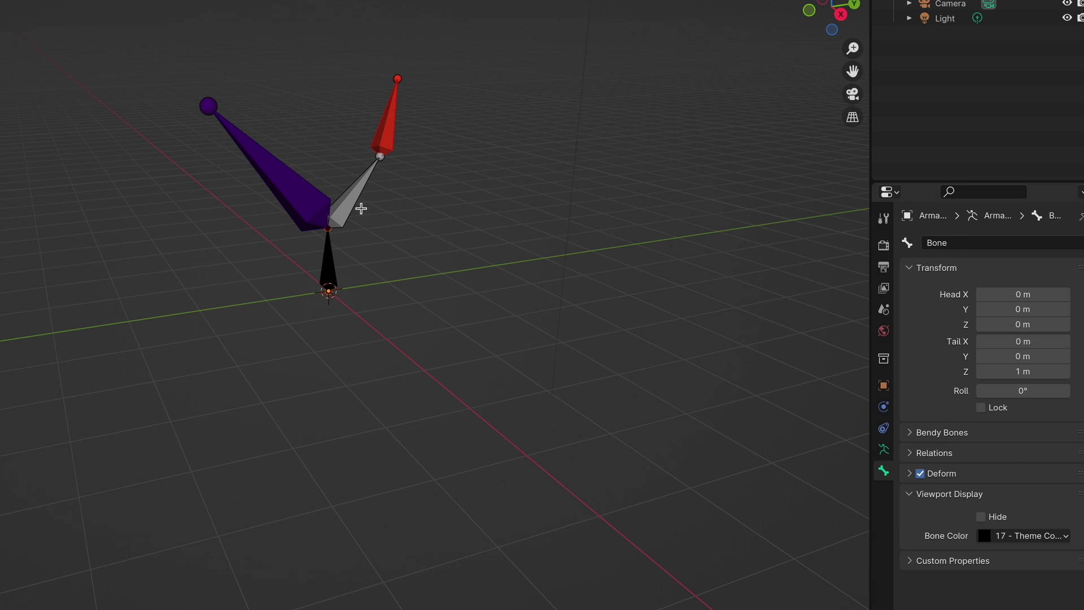
pyautogui.click(1007, 534)
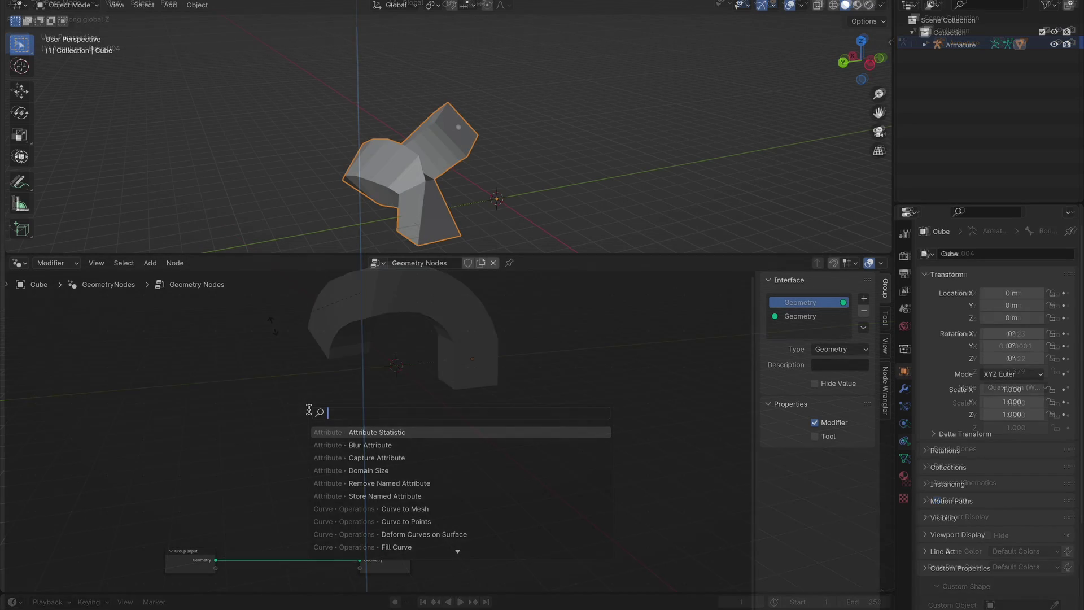
# Place a Repeat Zone from the 'peat' search, widen it, and name the tree 'The Famouse Potato'
pyautogui.write('peat')
pyautogui.press('Return')
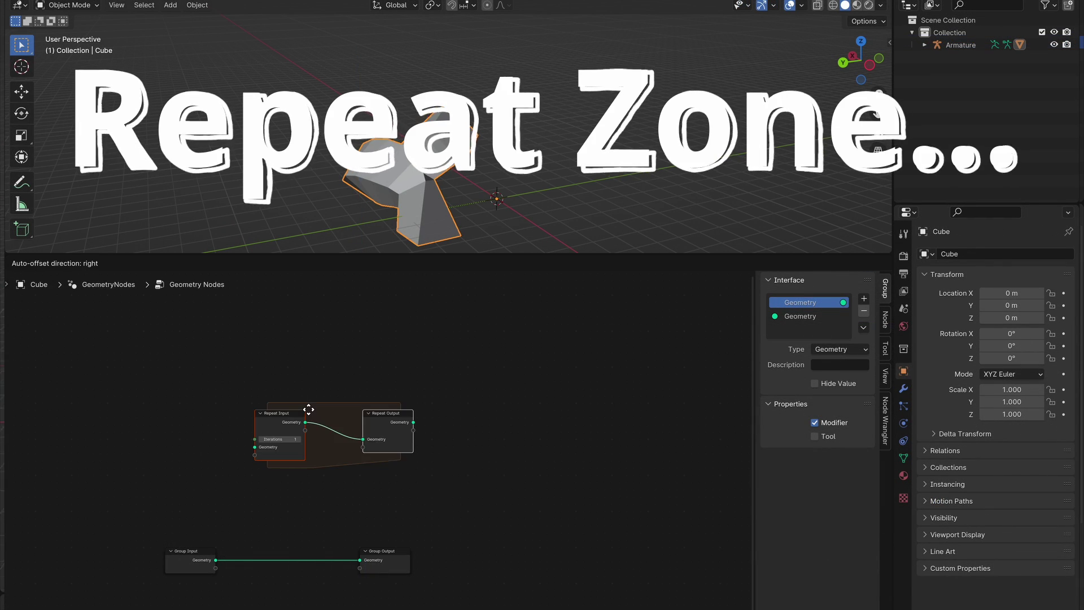
pyautogui.click(449, 362)
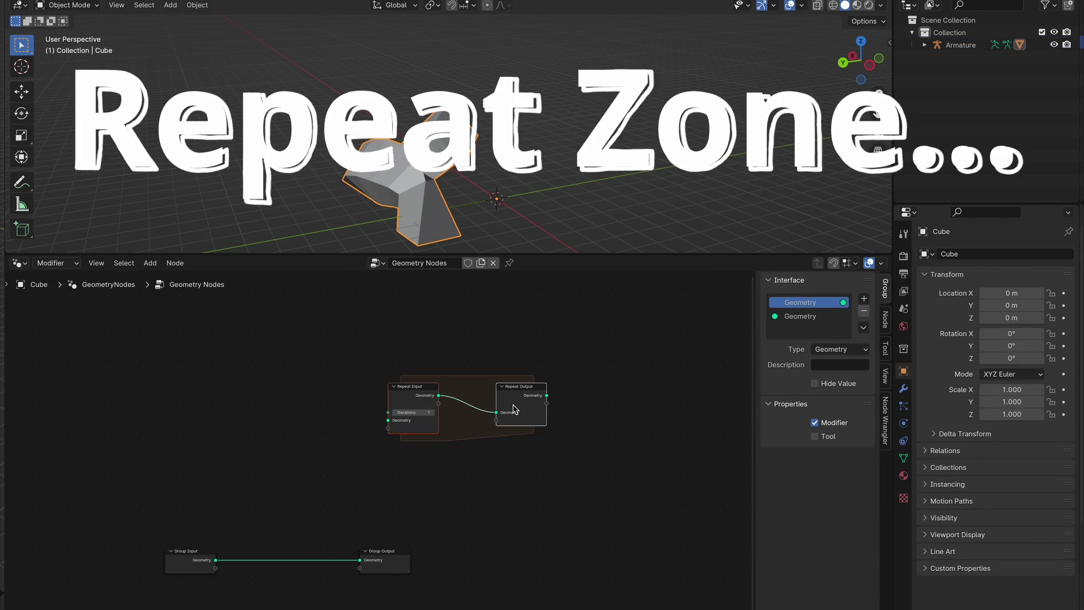
pyautogui.moveTo(524, 409); pyautogui.dragTo(648, 431)
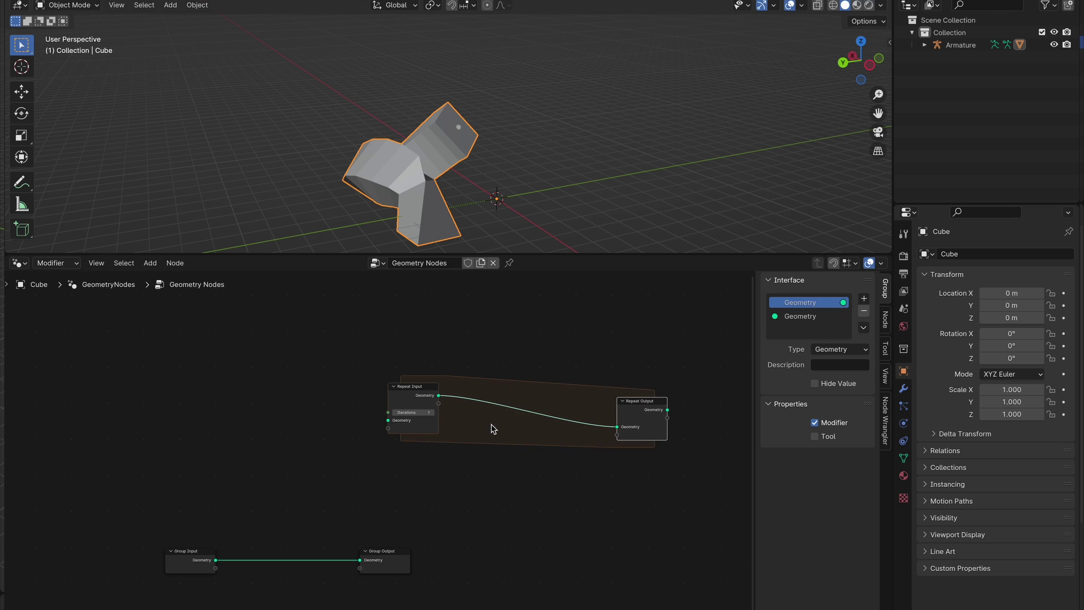
pyautogui.click(421, 262)
pyautogui.write('The Famouse Potato')
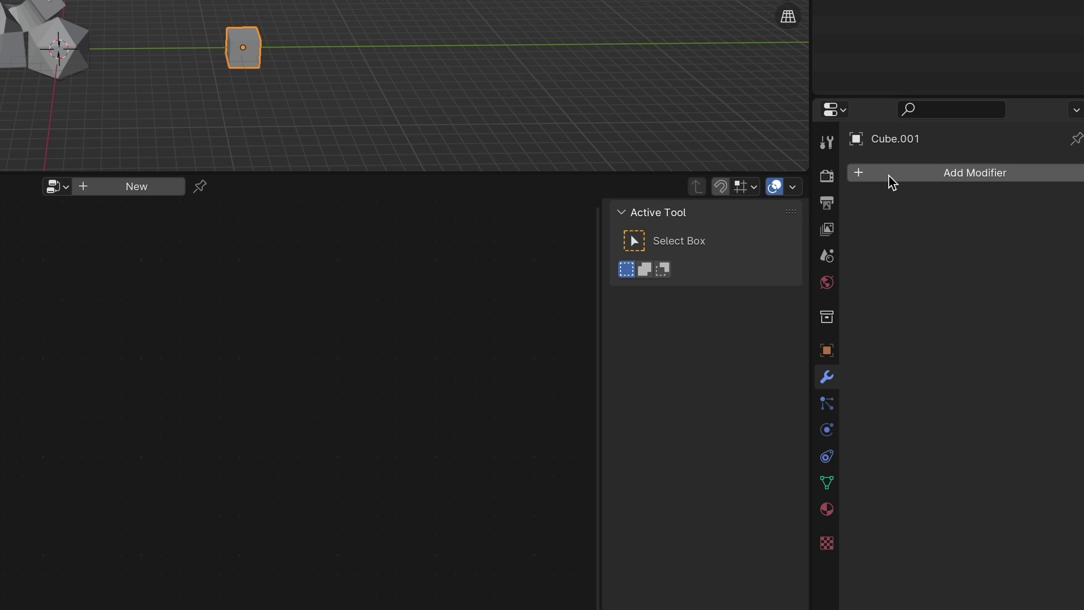
# Add a Geometry Nodes modifier to Cube.001 and browse the available node trees
pyautogui.click(890, 181)
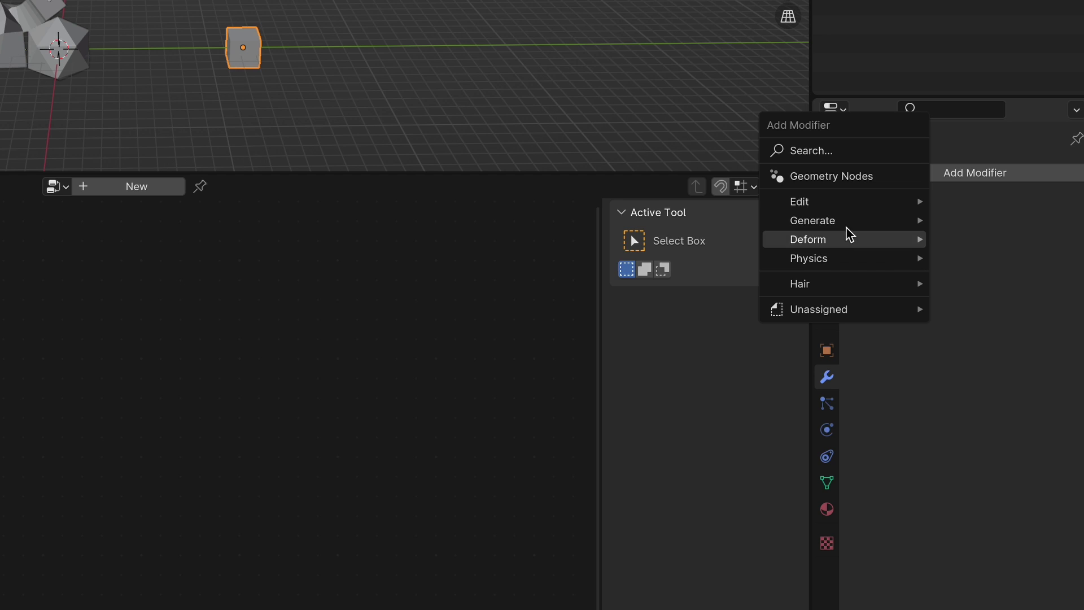
pyautogui.click(842, 188)
pyautogui.click(868, 233)
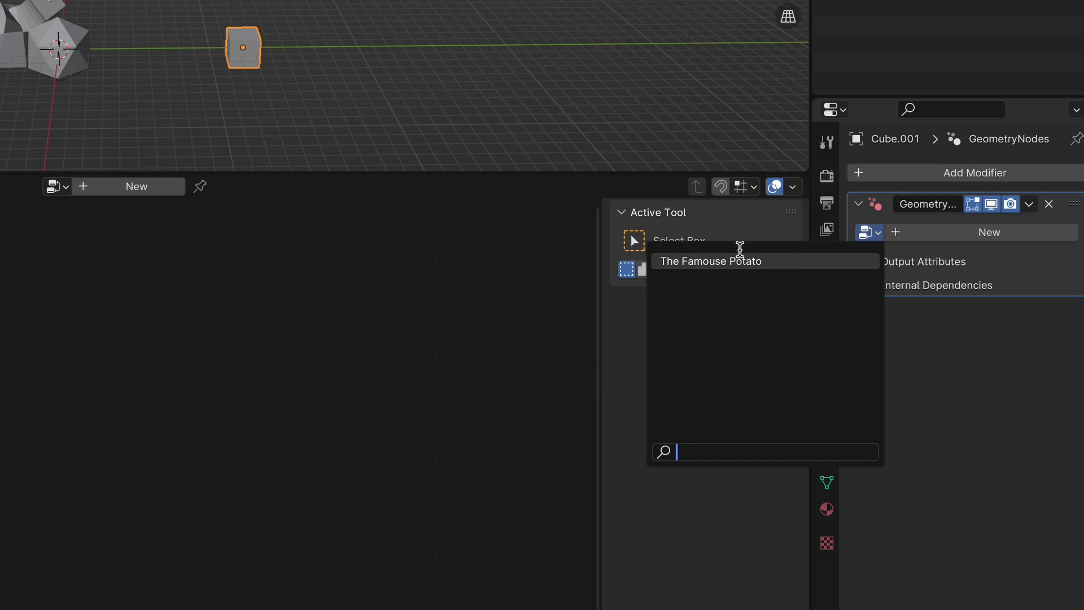
pyautogui.click(31, 46)
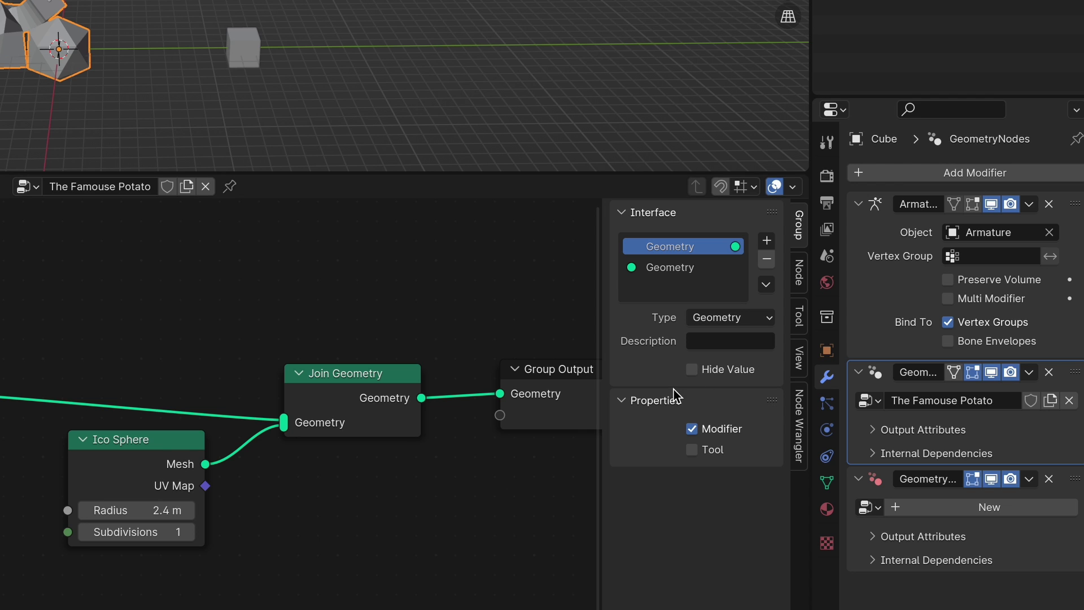
pyautogui.click(264, 54)
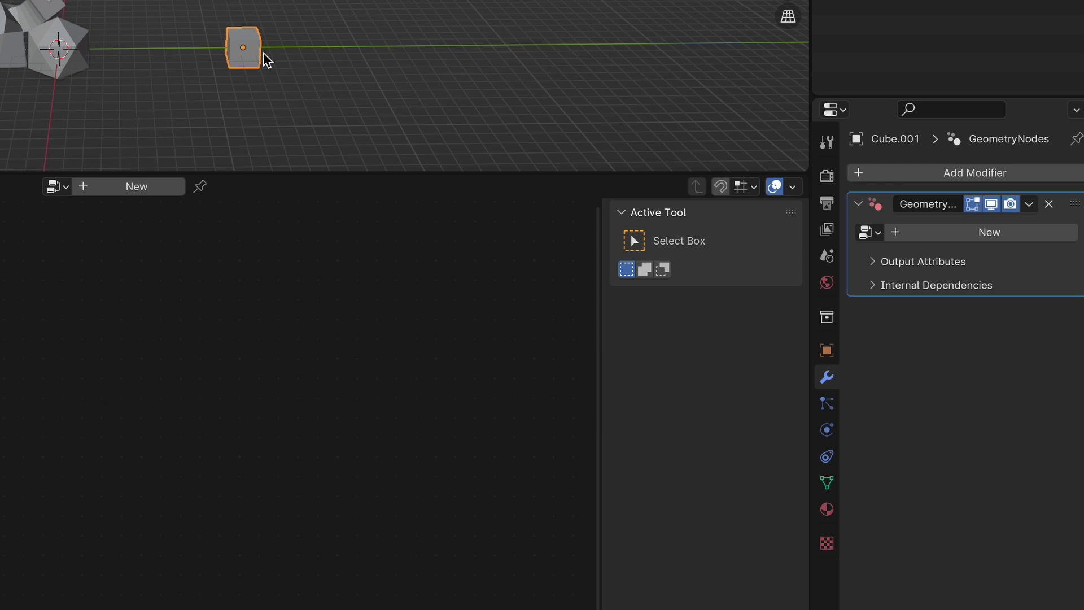
pyautogui.click(868, 232)
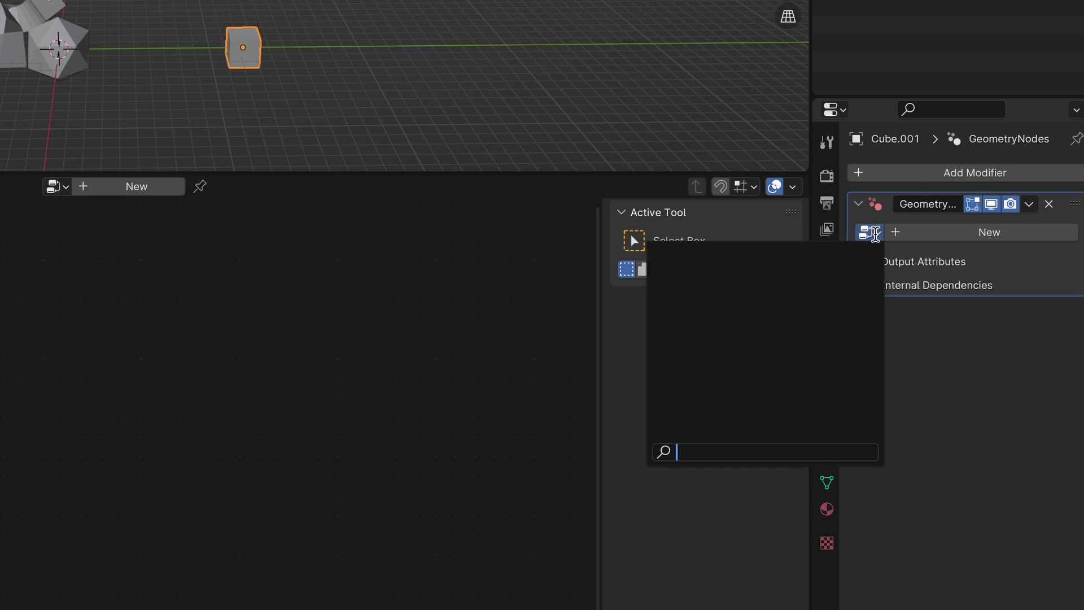
# Add a new cube mesh, Cube.001, and move it beside the original cube
pyautogui.hotkey('shift', 'a')
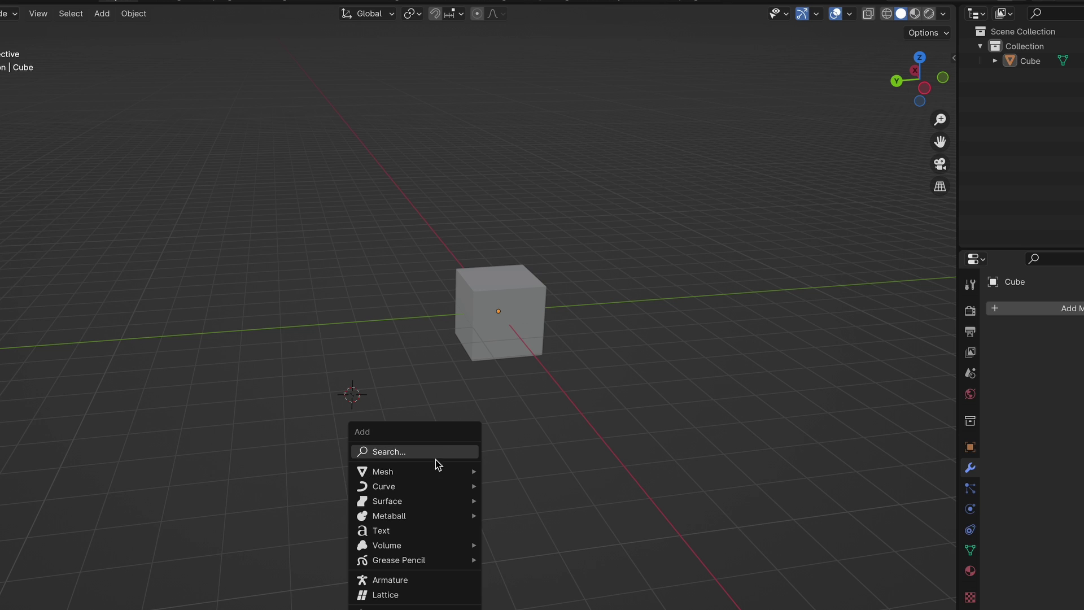
pyautogui.moveTo(439, 472)
pyautogui.click(530, 180)
pyautogui.moveTo(453, 428); pyautogui.dragTo(445, 373, button='middle')
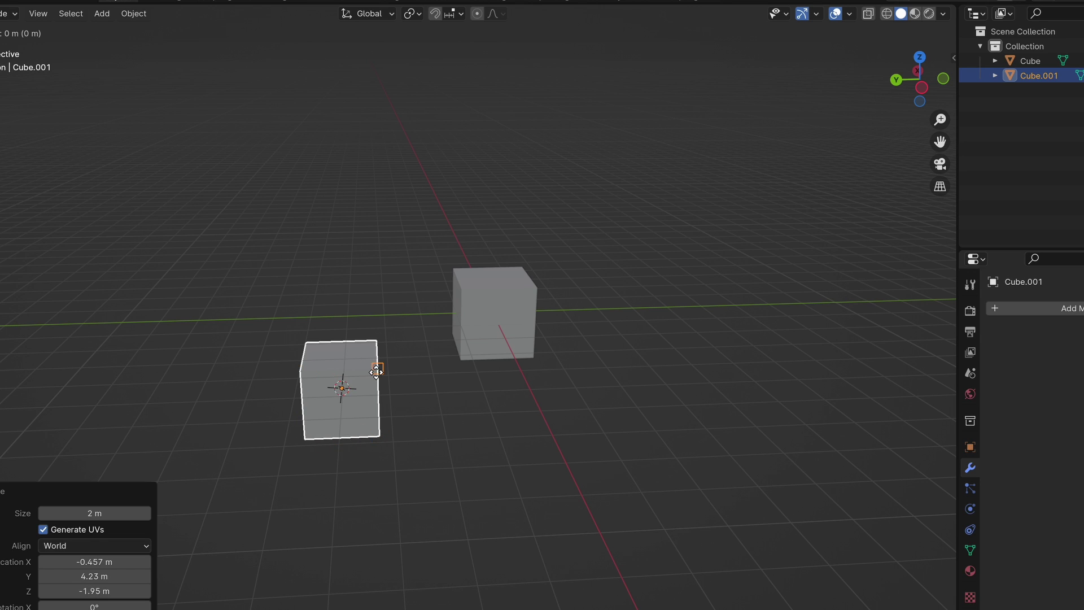
pyautogui.moveTo(376, 371); pyautogui.dragTo(401, 337)
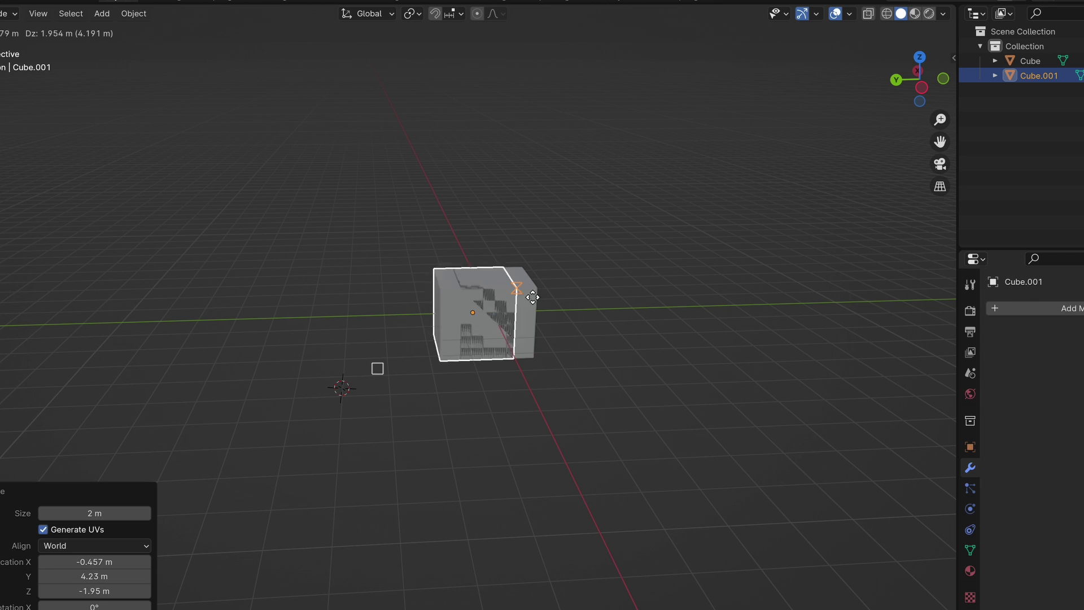
pyautogui.click(449, 345)
pyautogui.moveTo(450, 350); pyautogui.dragTo(451, 348, button='middle')
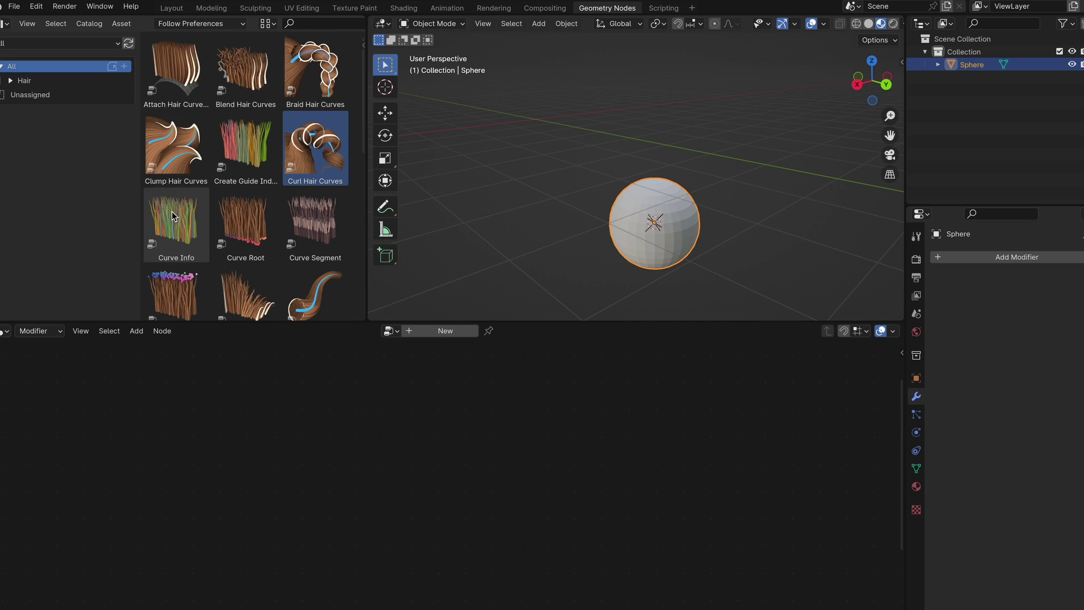
# Drag the Clump Hair Curves asset onto the sphere
pyautogui.moveTo(700, 195); pyautogui.dragTo(655, 220)
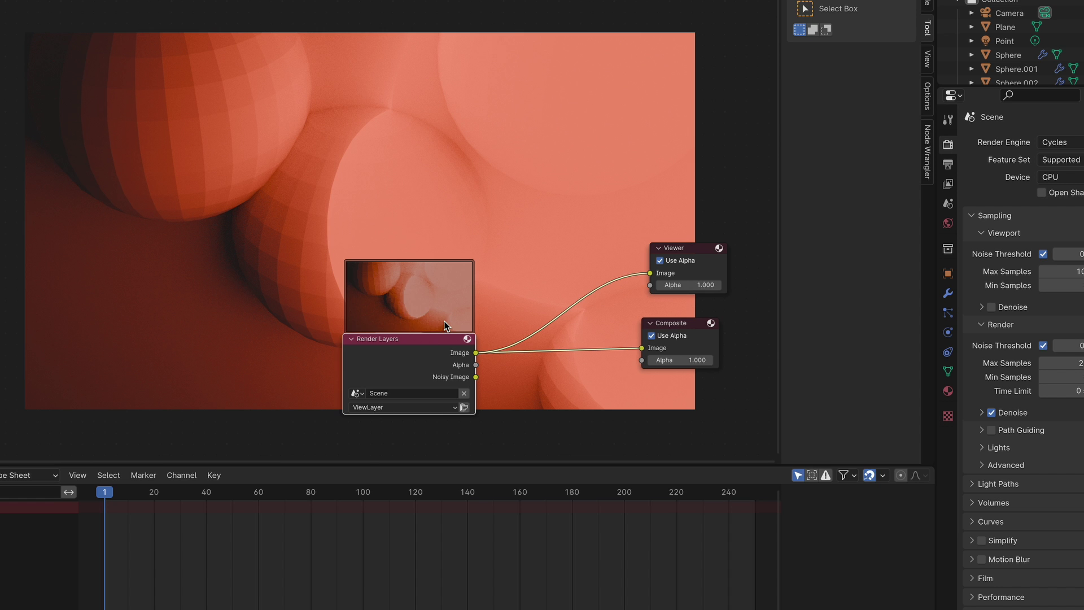
# Insert a Kuwahara node on the Render Layers–Composite link and reposition it in the tree
pyautogui.hotkey('shift', 'a')
pyautogui.click(445, 320)
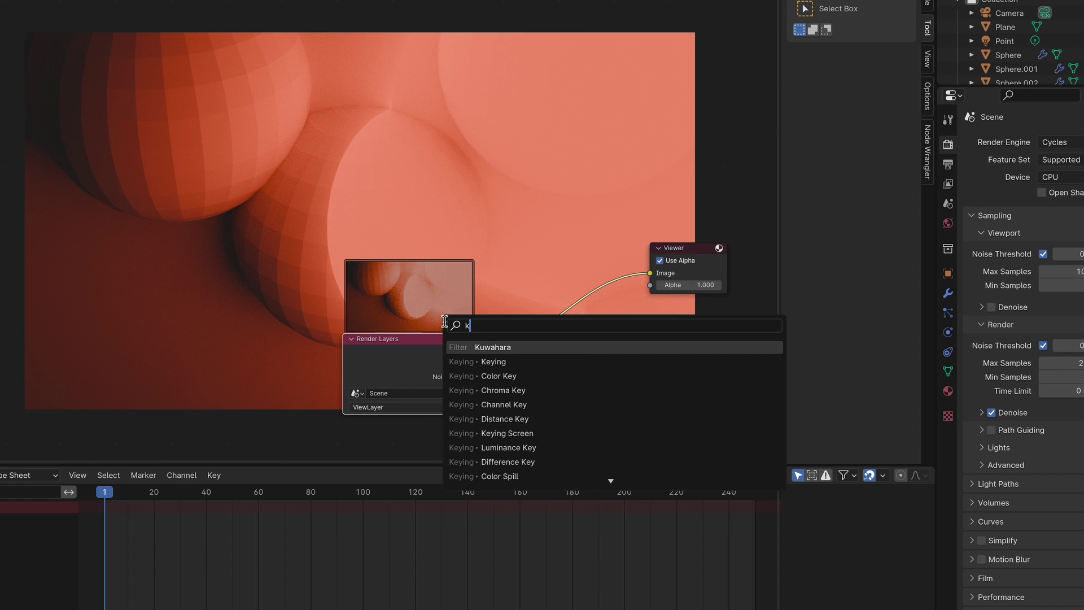
pyautogui.click(494, 348)
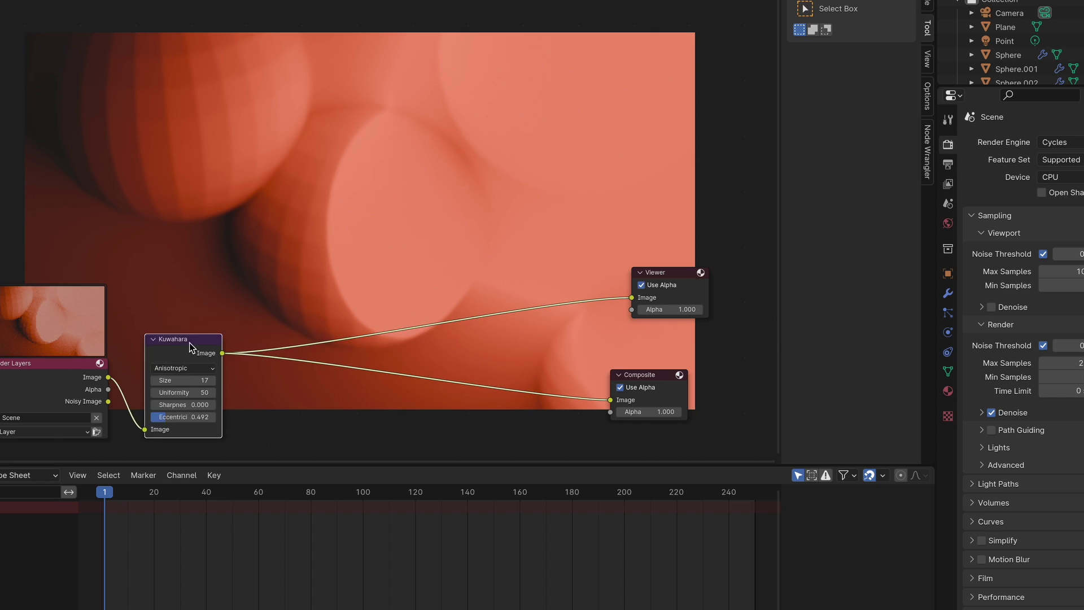
pyautogui.moveTo(190, 346); pyautogui.dragTo(395, 351)
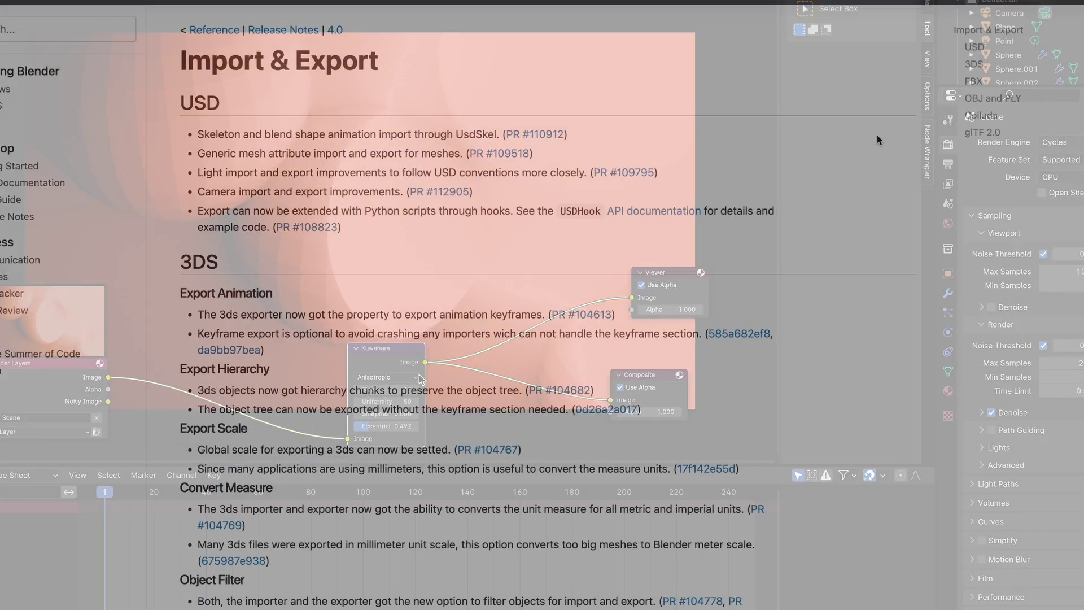
# Scroll through the USD, 3DS and FBX sections of the 4.0 Import & Export notes
pyautogui.scroll(-3, 876, 134)
pyautogui.scroll(-5, 876, 134)
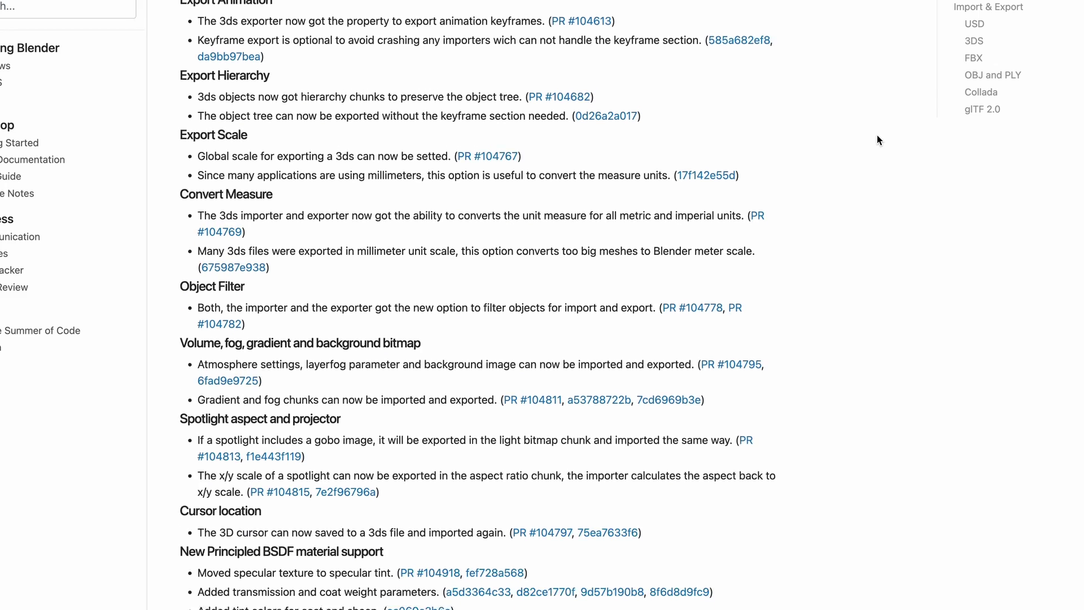
pyautogui.scroll(-4, 876, 135)
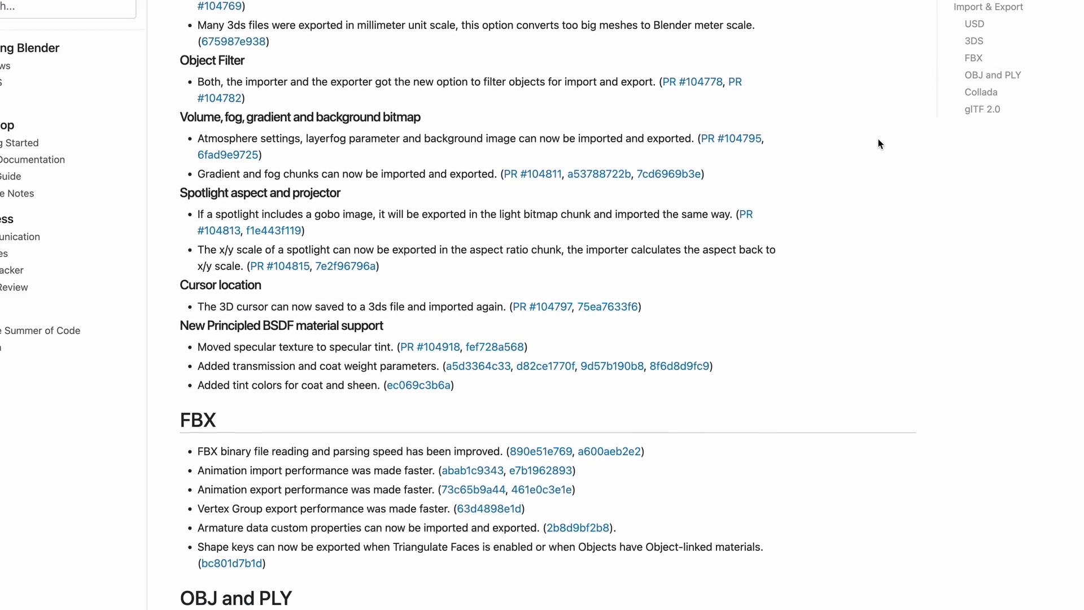
pyautogui.scroll(-4, 879, 140)
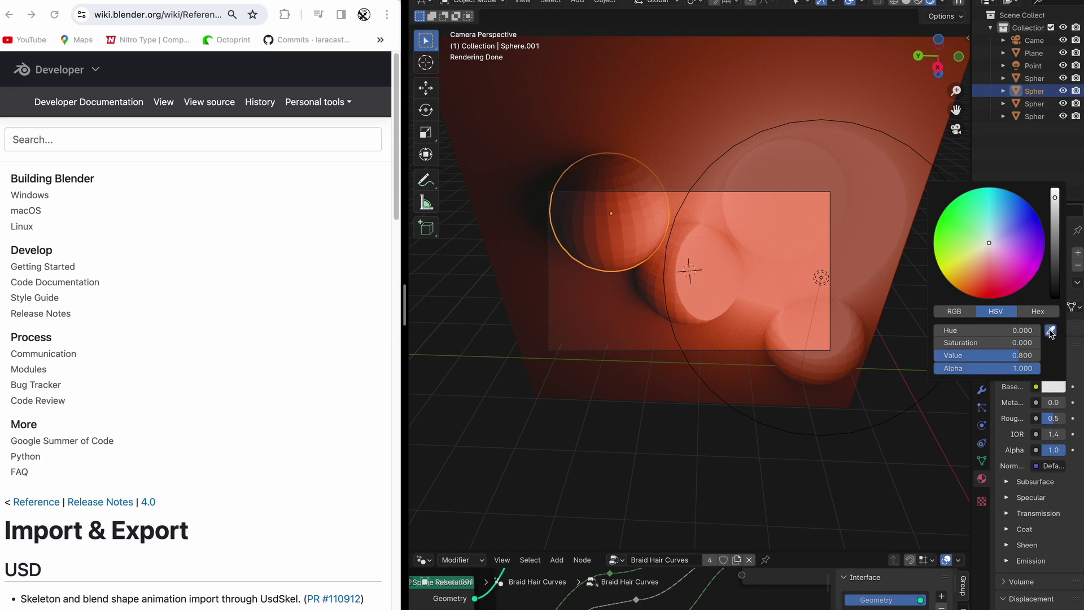
# Sample a screen colour with the eyedropper, then show the viewport overlay settings
pyautogui.click(1050, 330)
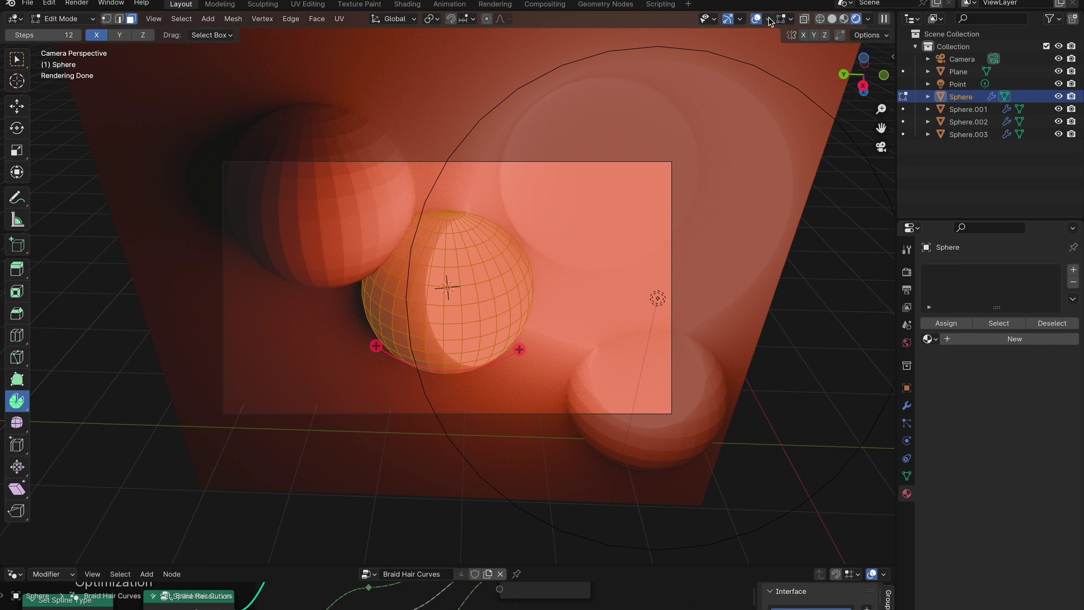
pyautogui.click(769, 20)
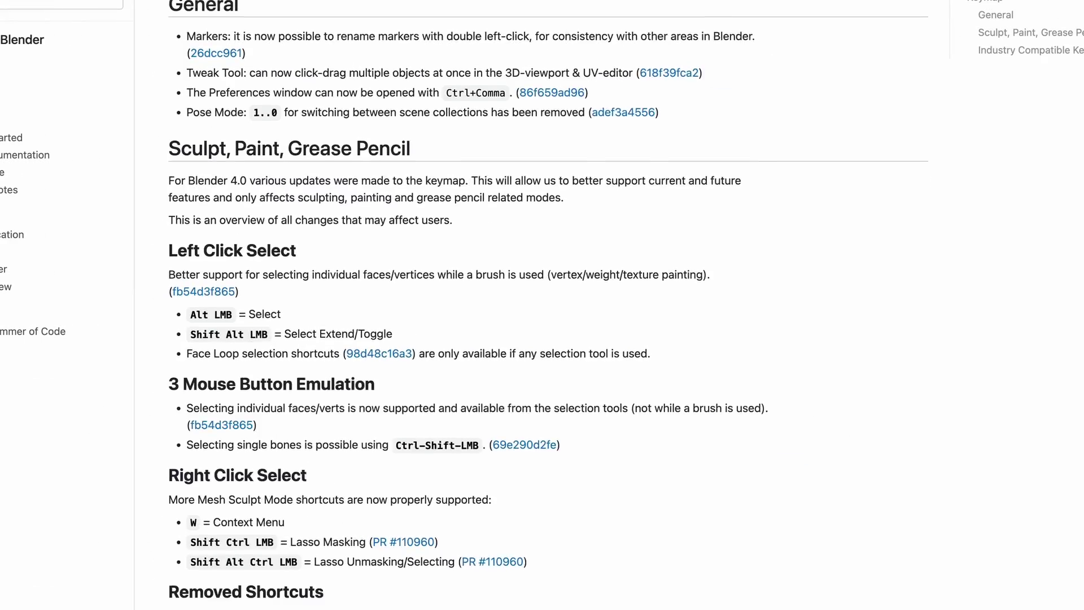
# Scroll past the Sculpt, Paint, Grease Pencil and Industry Compatible keymap sections
pyautogui.scroll(-13, 542, 305)
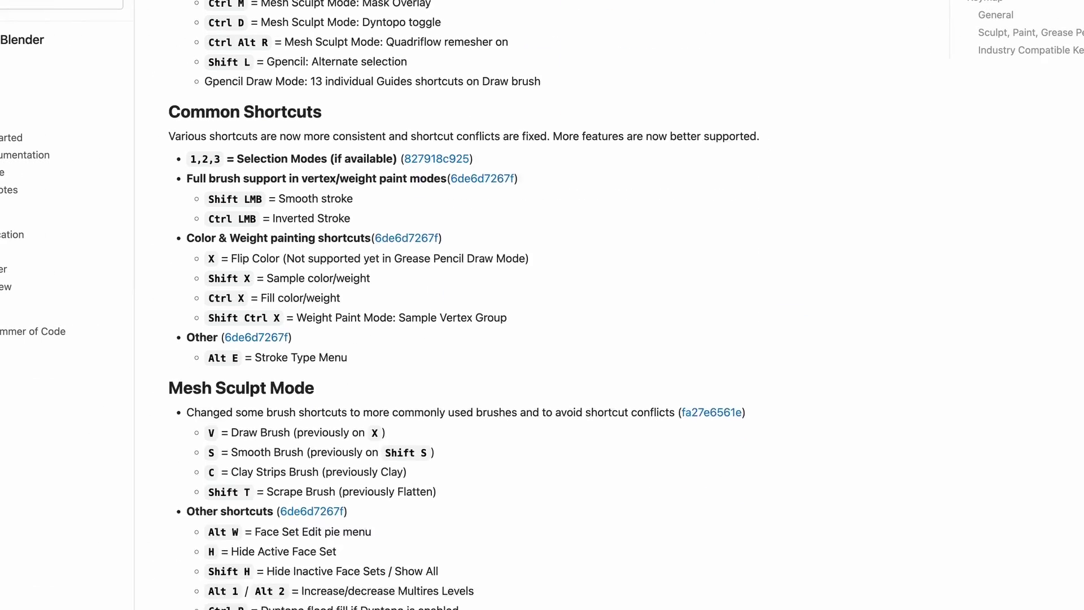
pyautogui.scroll(-11, 542, 305)
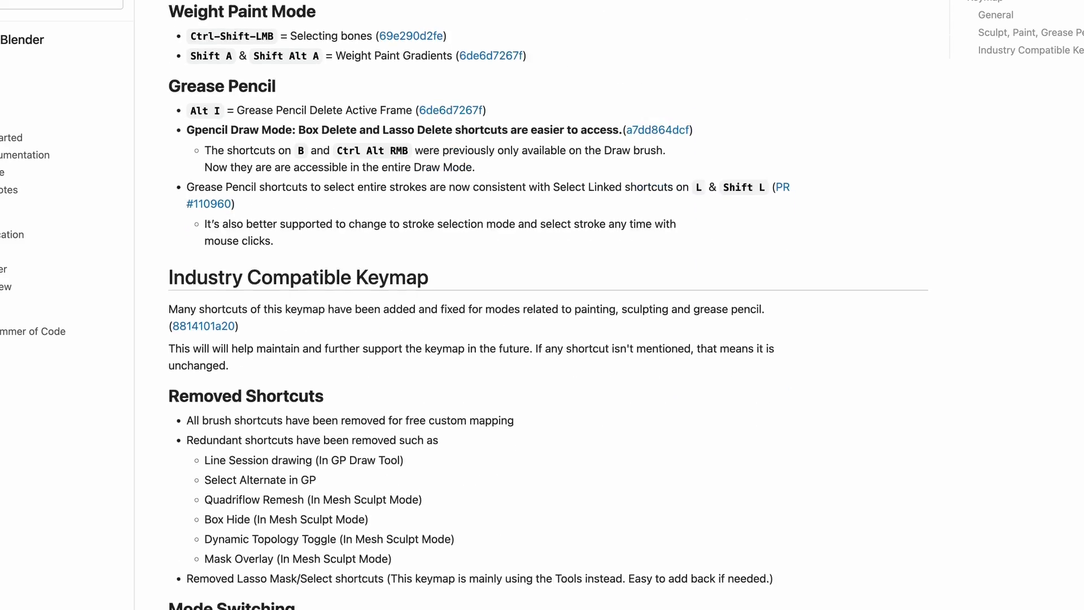
pyautogui.scroll(-13, 541, 304)
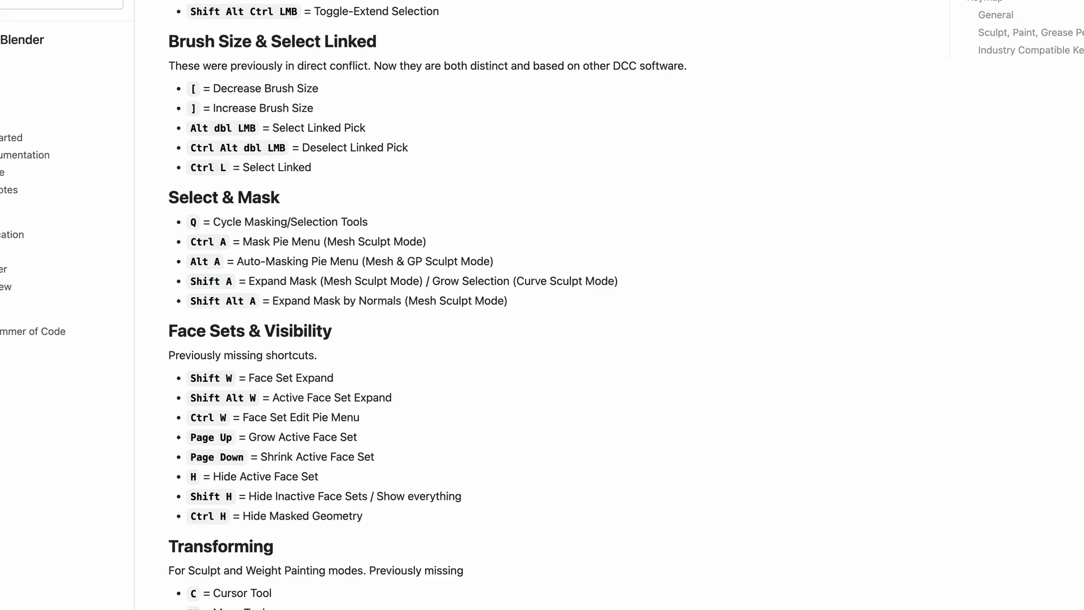
pyautogui.scroll(-2, 542, 305)
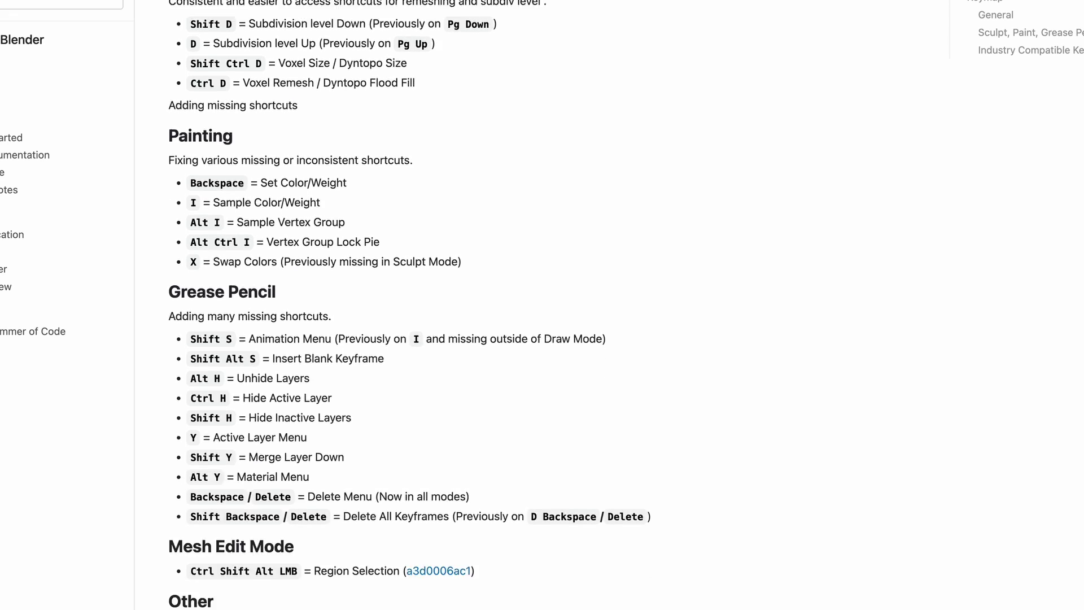
pyautogui.scroll(-5, 542, 305)
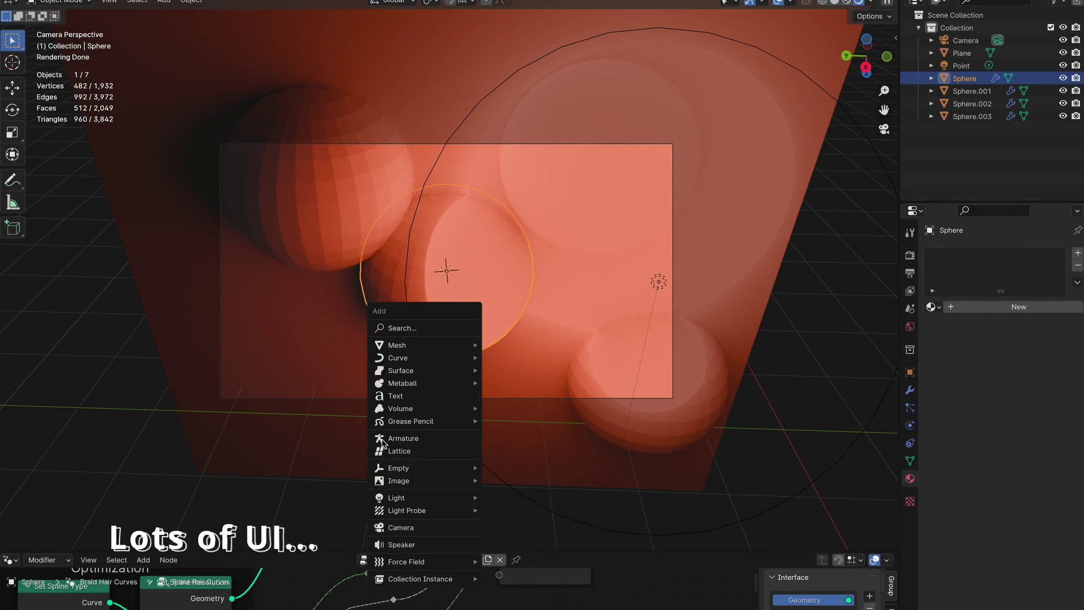
# Search the Add menu for 'lalalalgioeasiopghioegwsio', which returns no results
pyautogui.moveTo(427, 580)
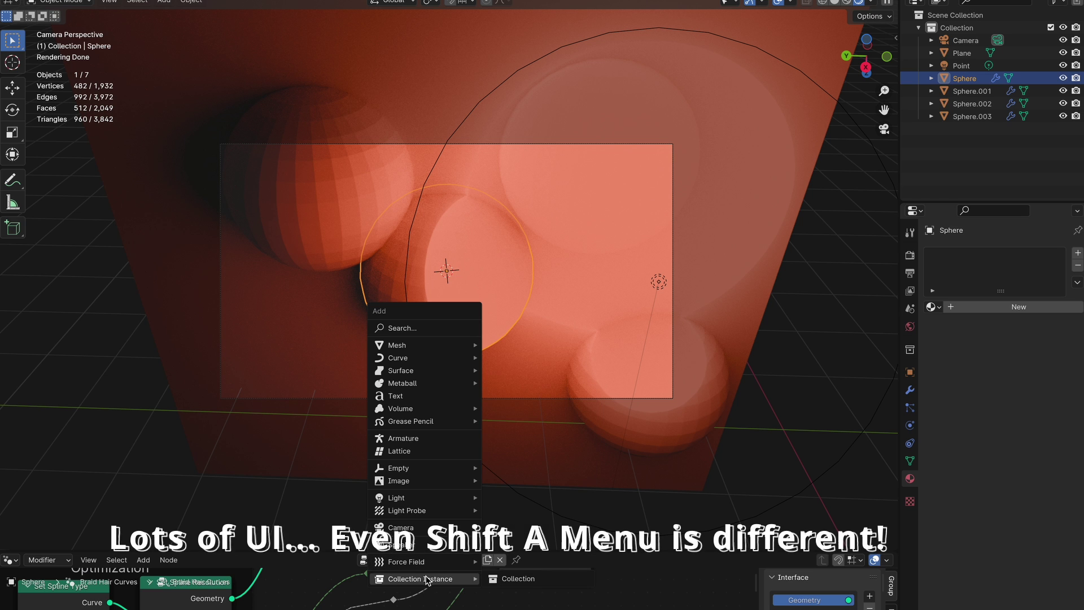
pyautogui.click(416, 329)
pyautogui.write('lal')
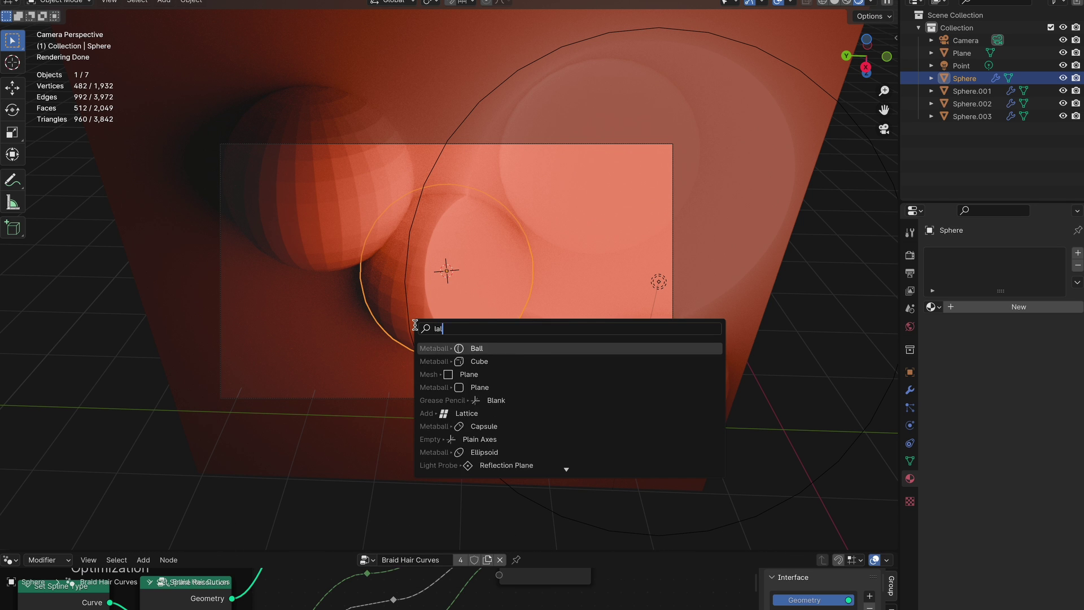
pyautogui.write('alalgioeasiopghioegwsioasiohaghio')
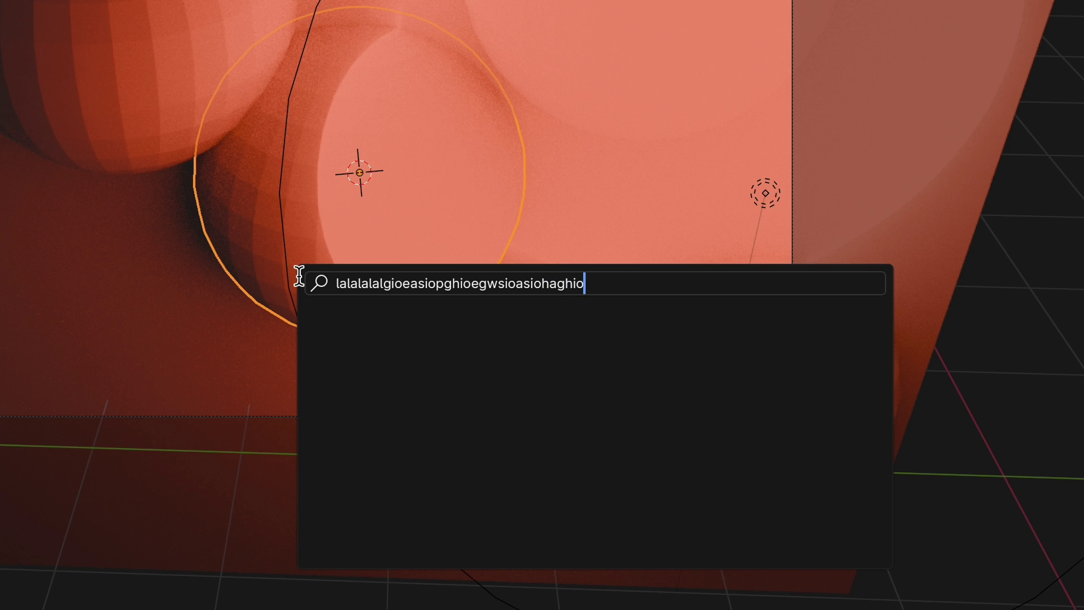
# Open the Blender 4.0 release notes from the Developer Wiki's Release Notes index
pyautogui.write('agwiojgeihoasihosiosiohagioj')
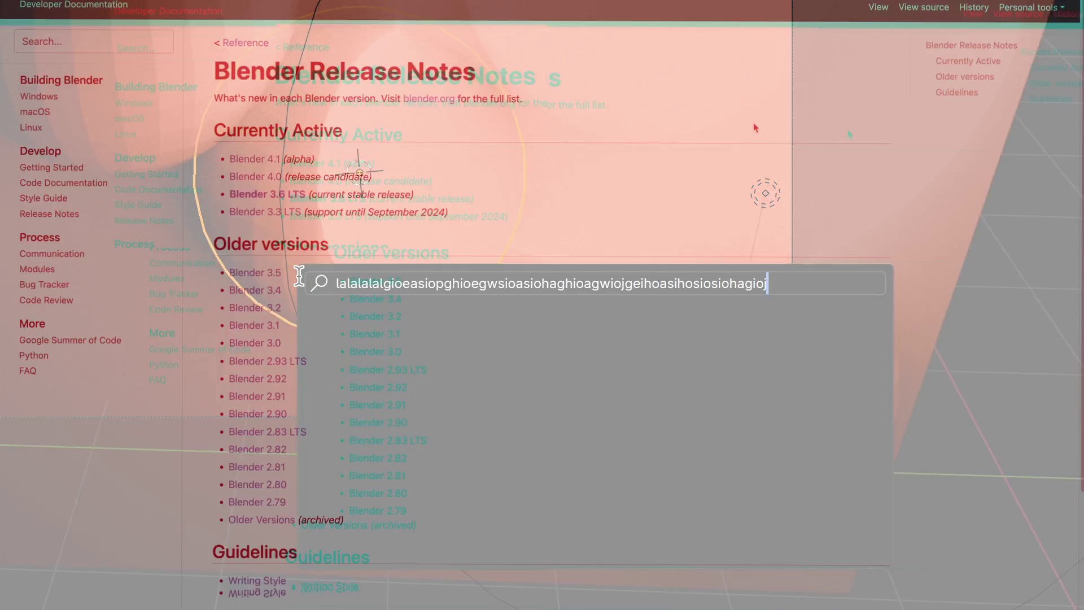
pyautogui.scroll(-3, 665, 77)
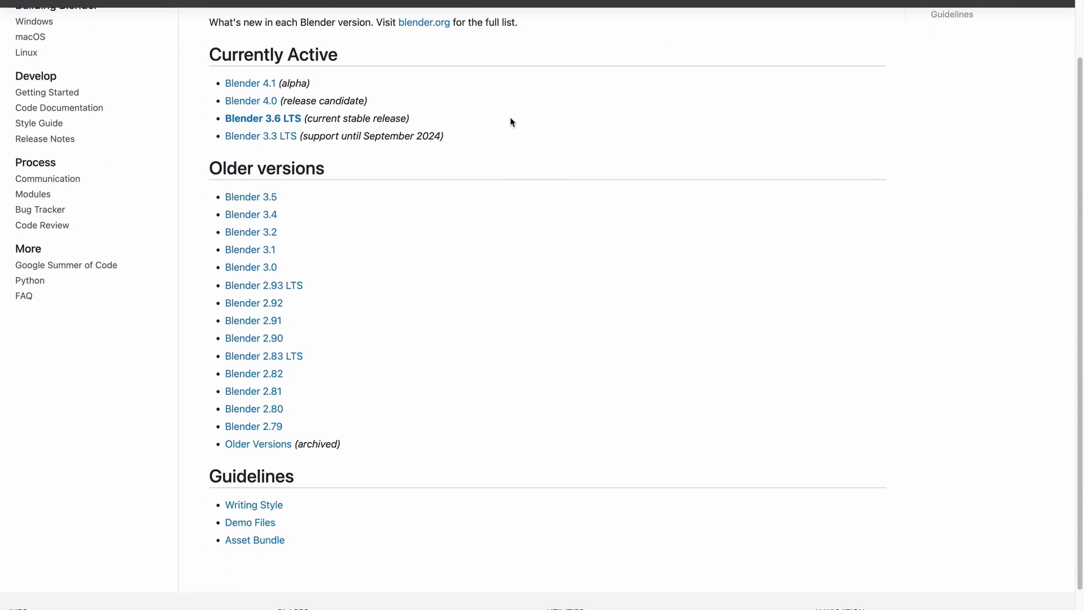
pyautogui.scroll(1, 395, 117)
pyautogui.click(242, 117)
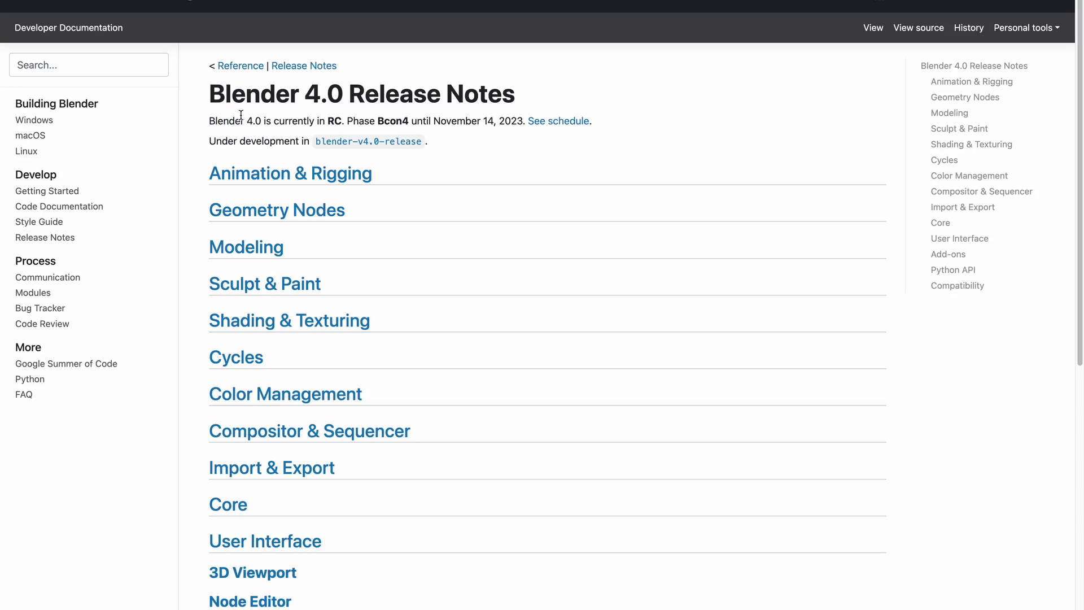
# Scroll through the creator's YouTube Videos list of Blender tutorials, such as Basic Driver Tutorial
pyautogui.scroll(-10, 642, 110)
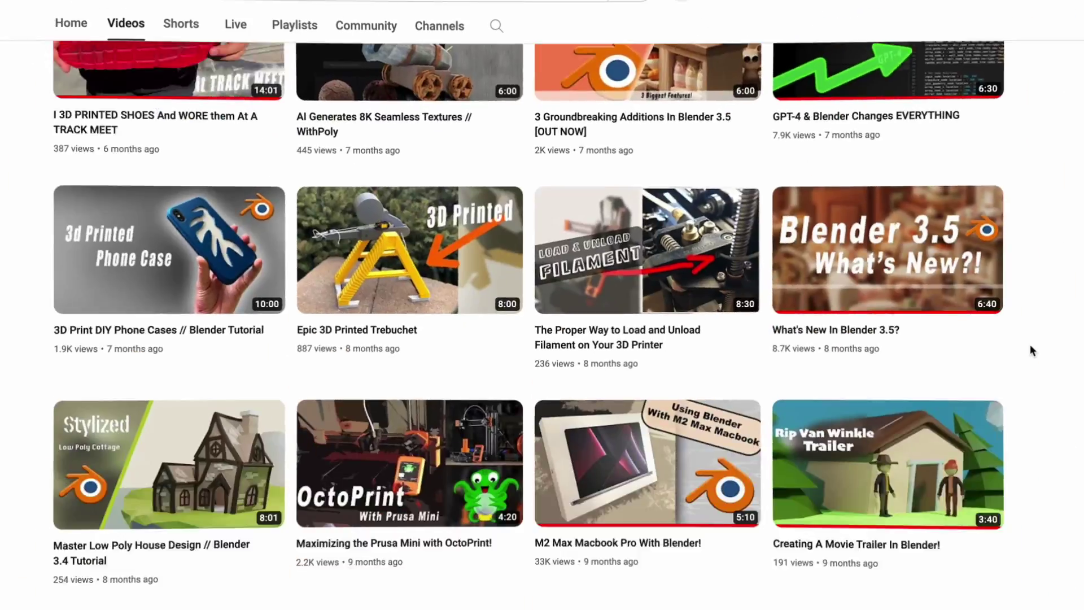
pyautogui.scroll(-15, 1025, 343)
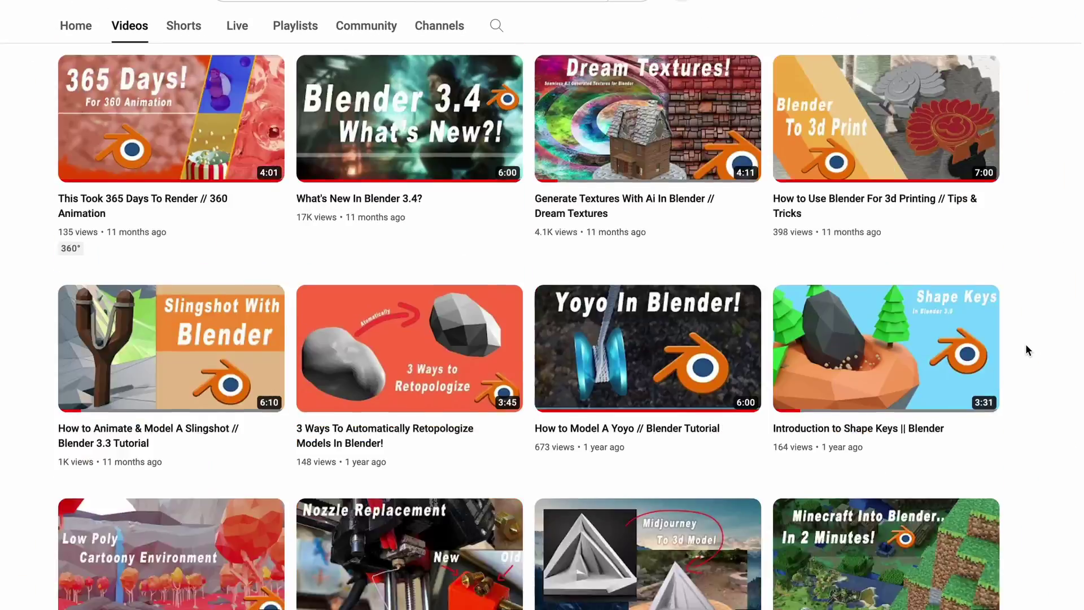
pyautogui.scroll(-20, 1025, 350)
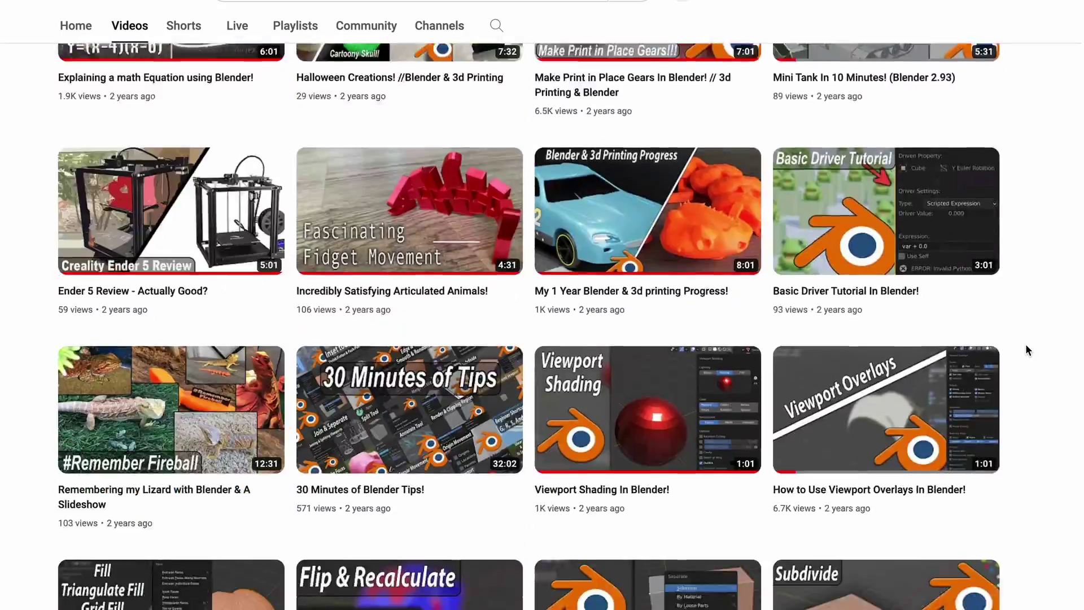